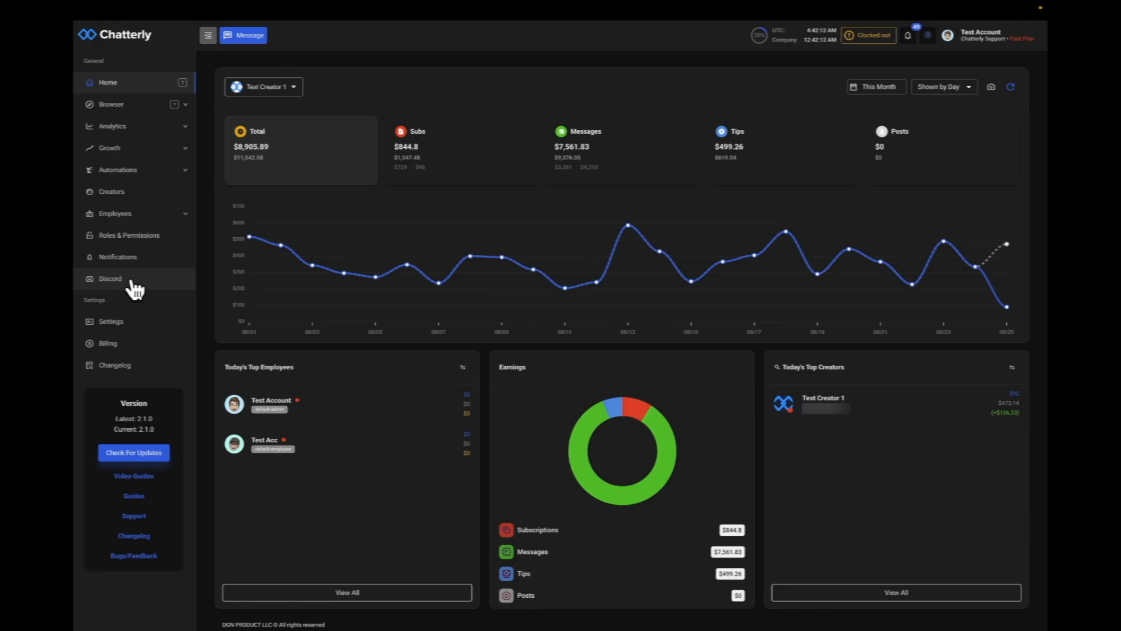
Link a Discord account from the Discord settings by authorizing the Chatterly application, then close the authorization window
click(132, 284)
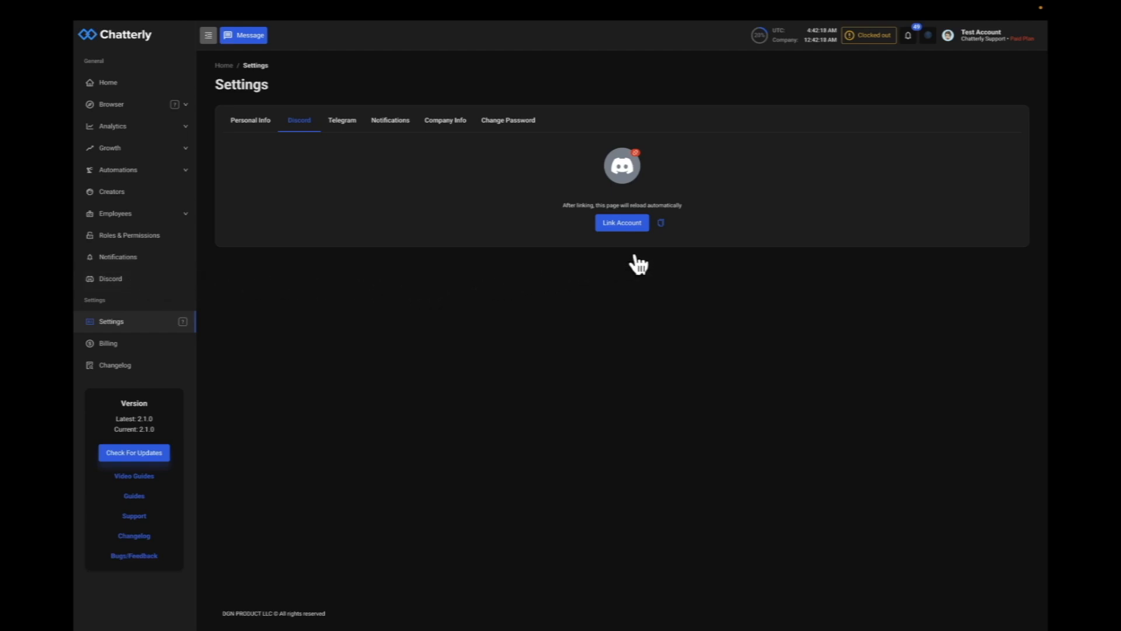
click(622, 224)
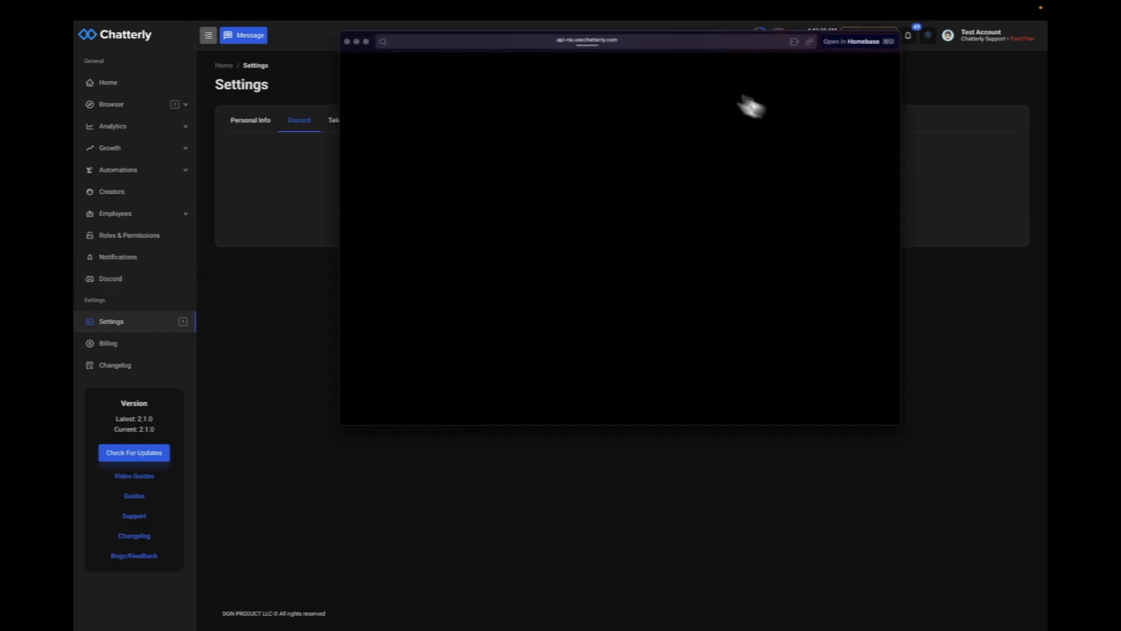
drag(360, 37, 321, 146)
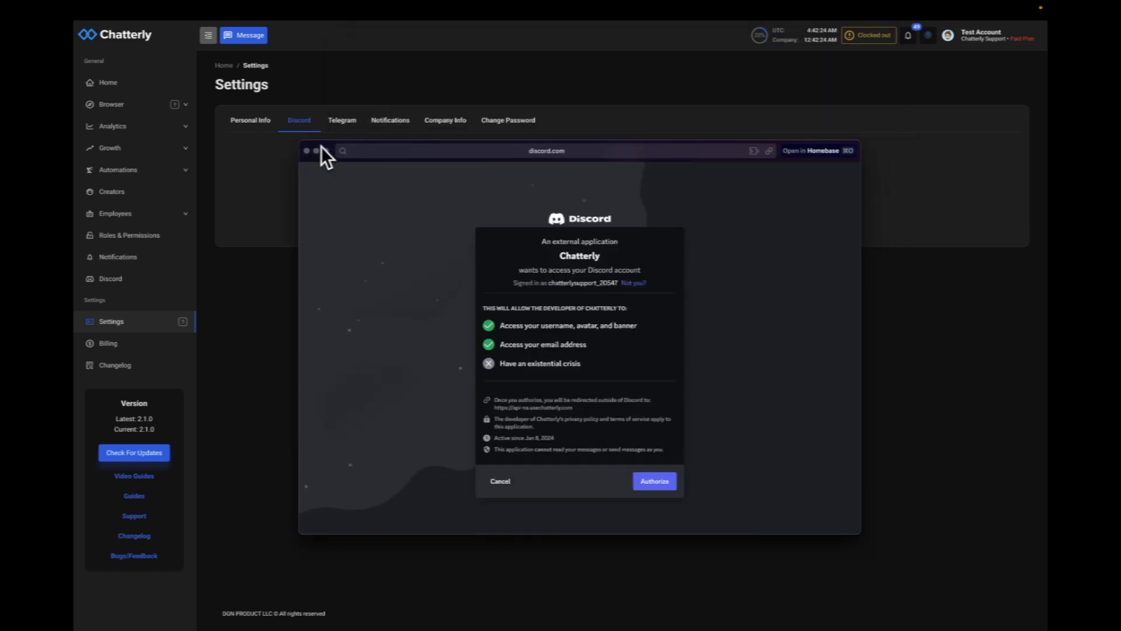
click(663, 487)
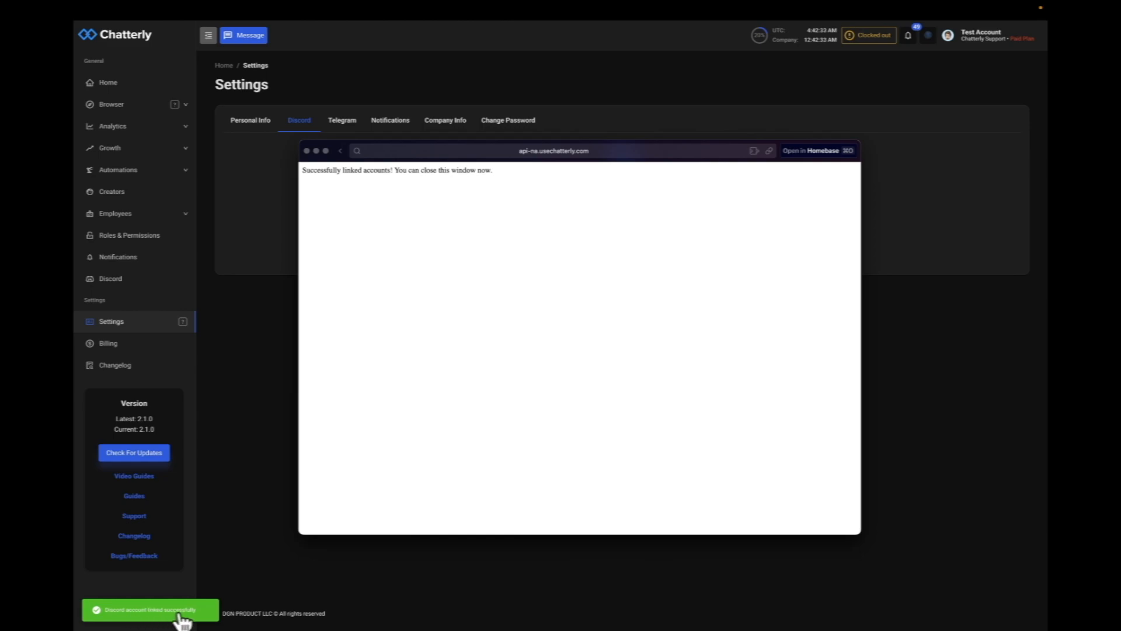
click(307, 150)
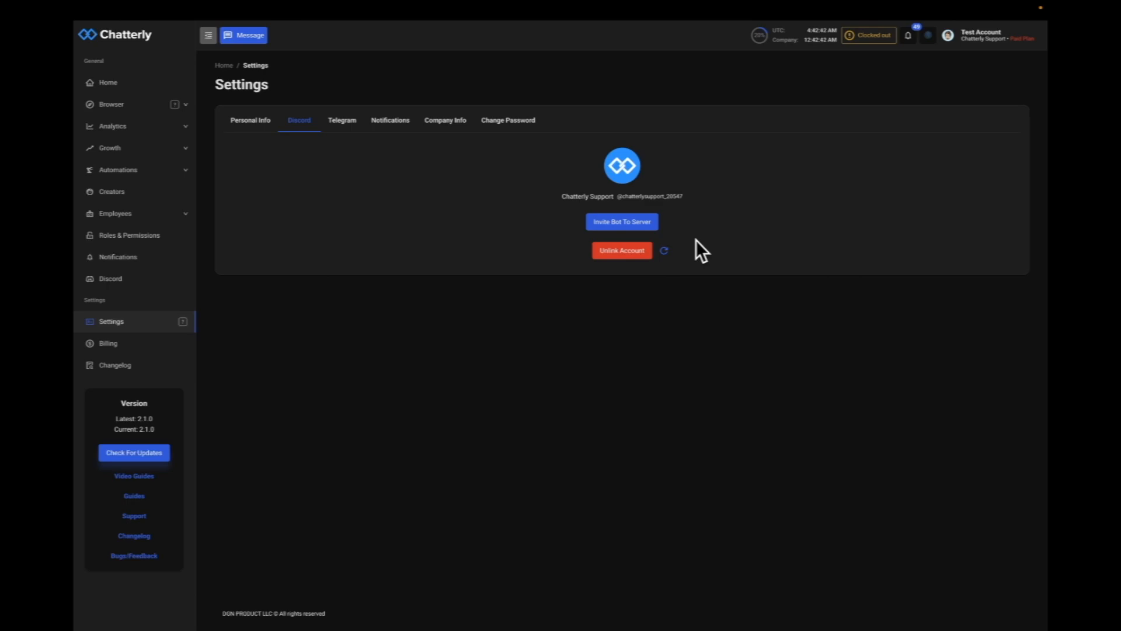
Invite the Chatterly bot to the Chatterly Support server with Administrator permission, completing the human check and closing the window
click(642, 223)
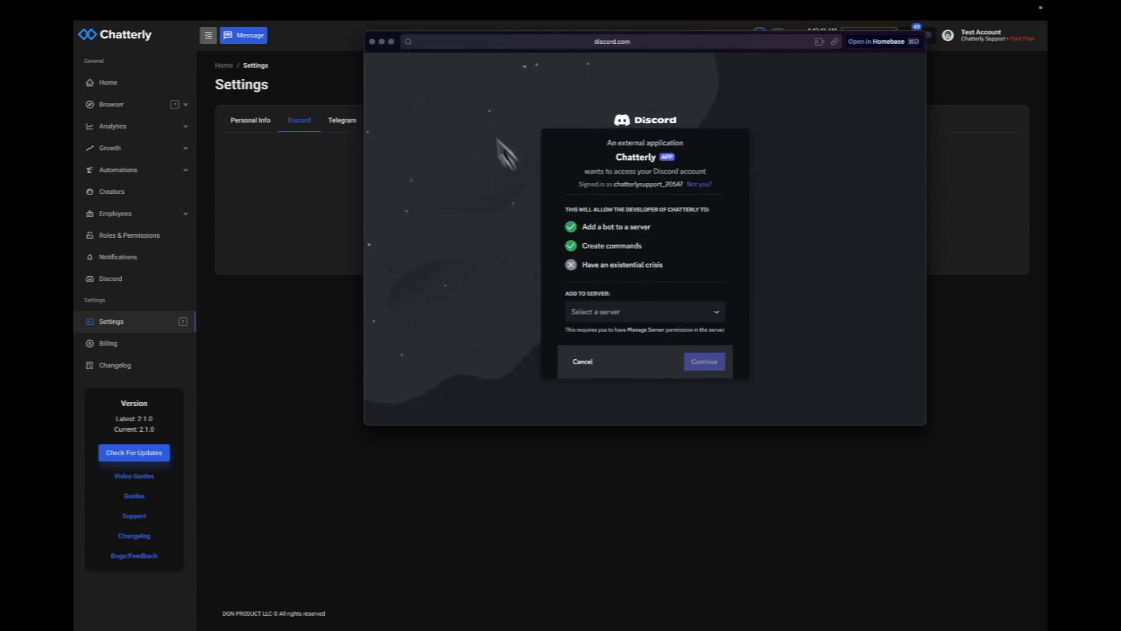
click(636, 312)
click(632, 330)
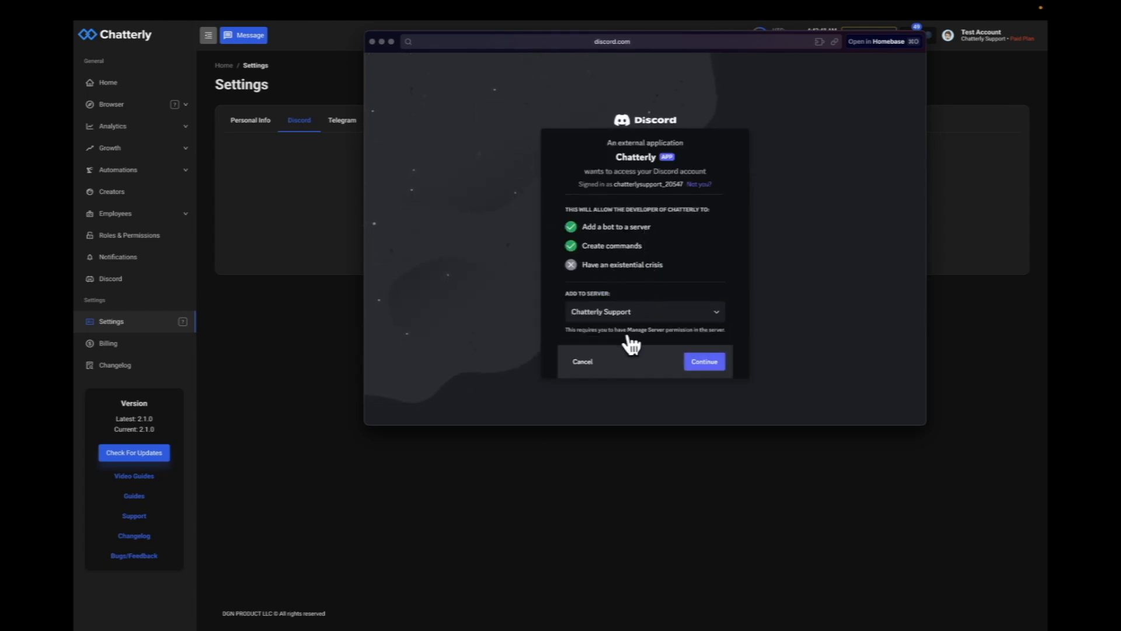
click(709, 363)
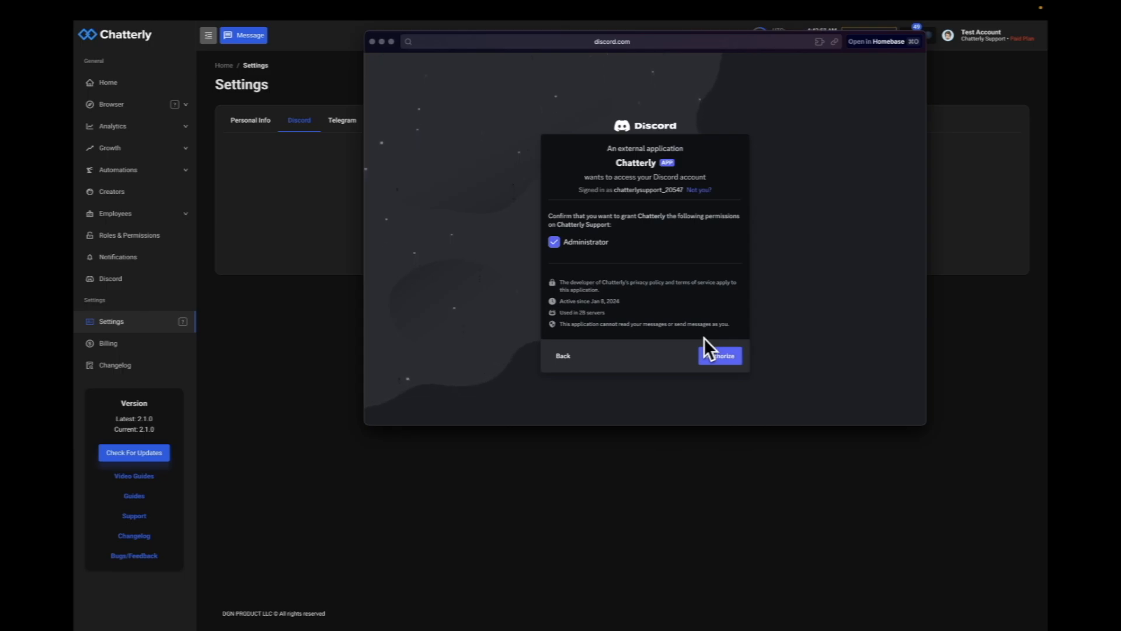
click(720, 358)
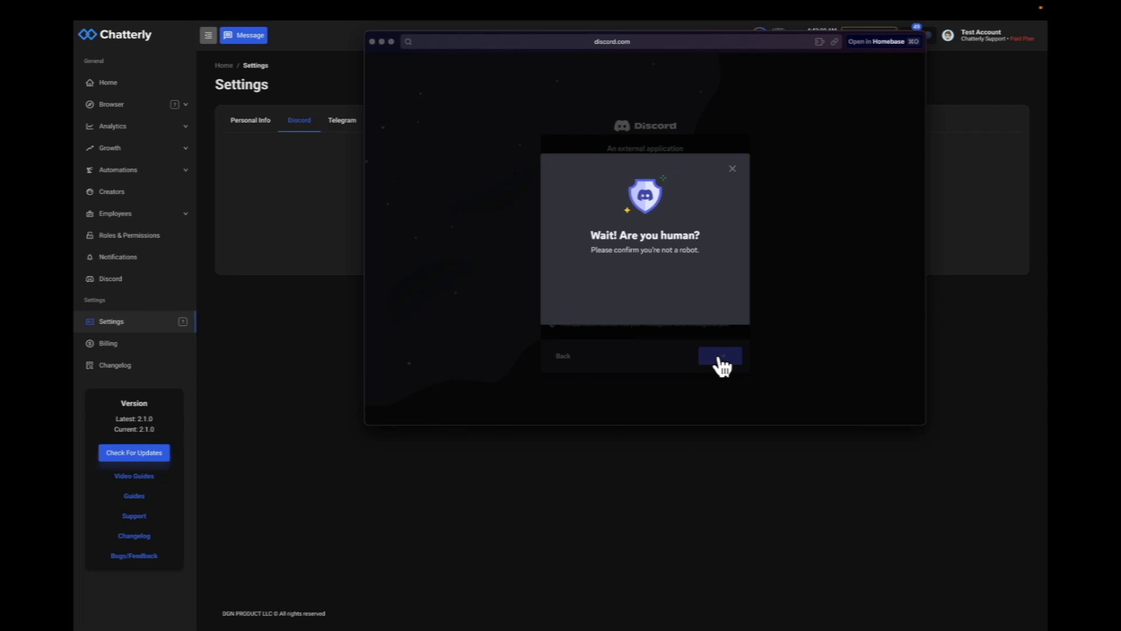
click(586, 285)
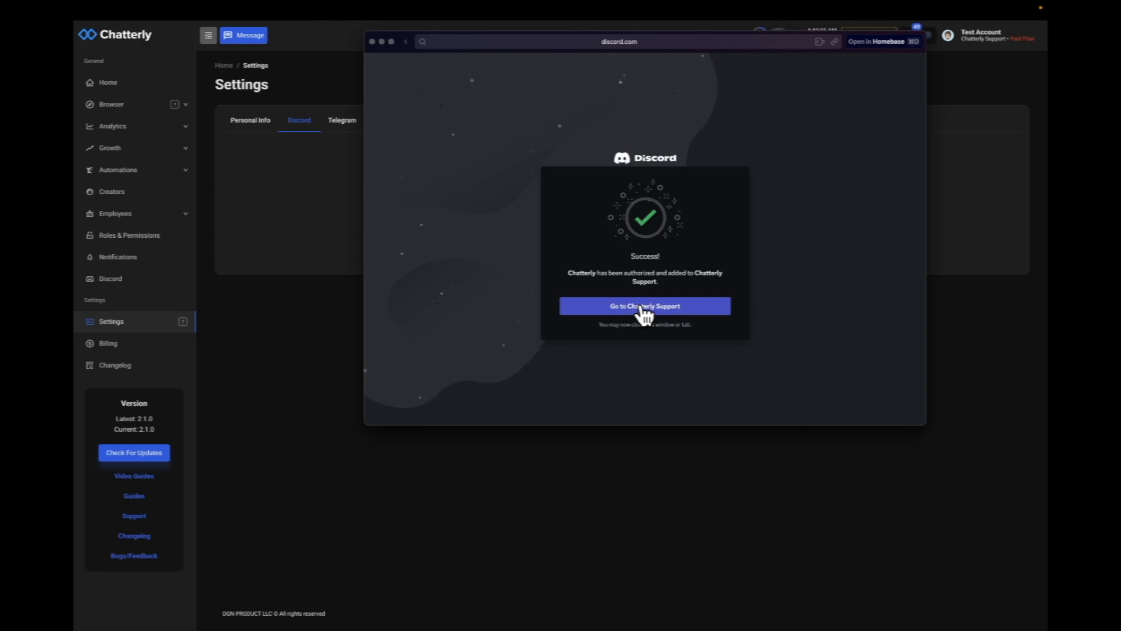
click(372, 42)
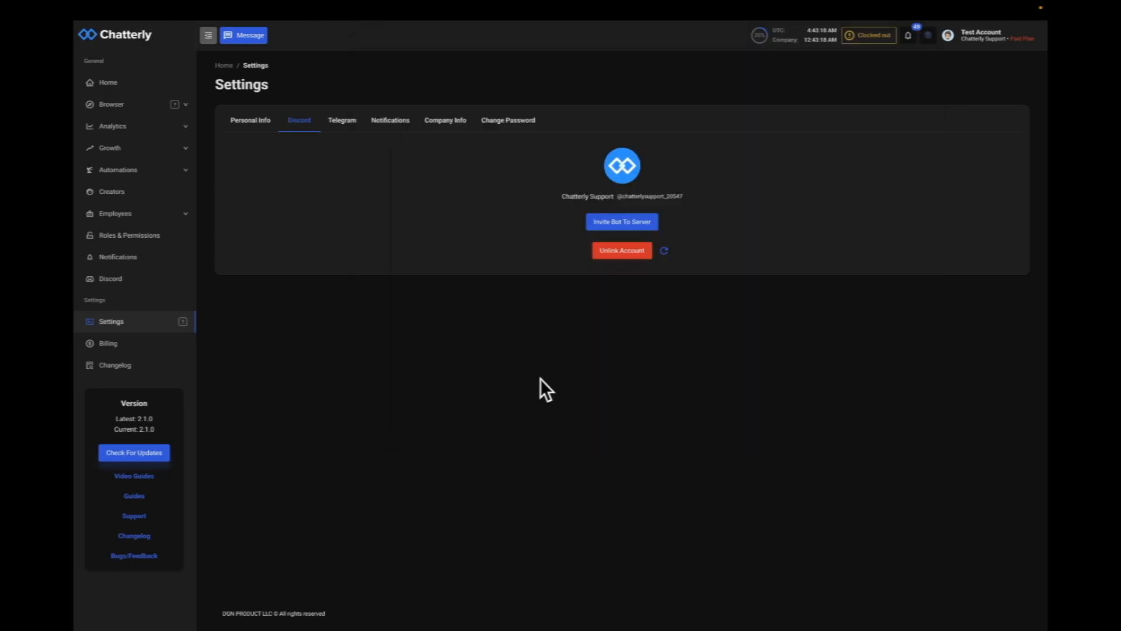
Switch to Discord and run the /setup command in the general channel
key(ctrl+Right)
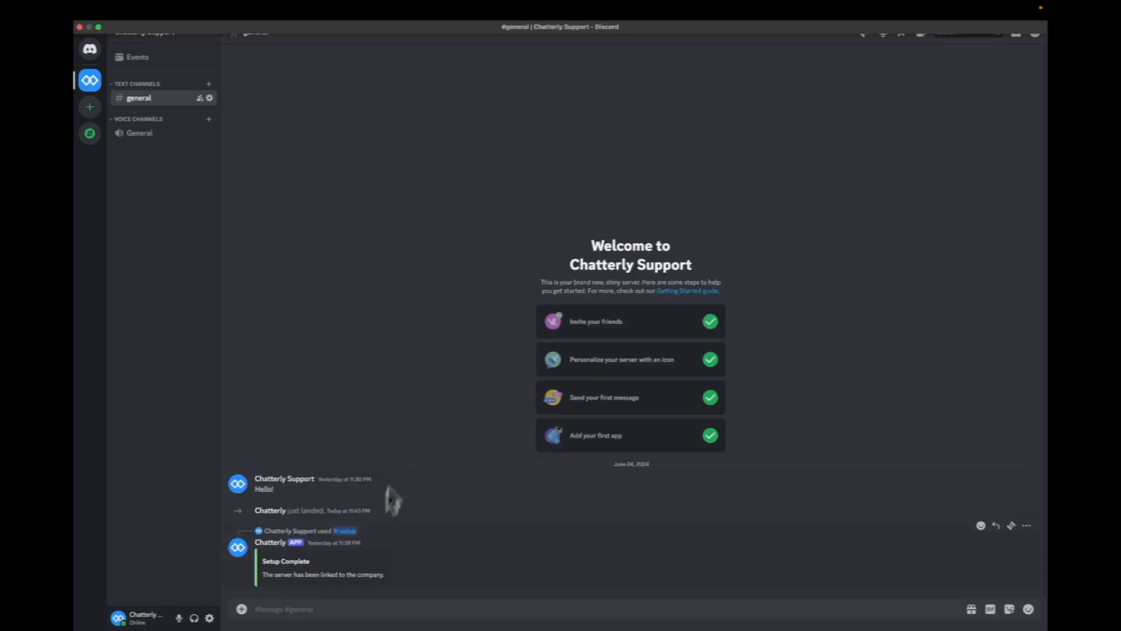
click(349, 608)
text(/setup)
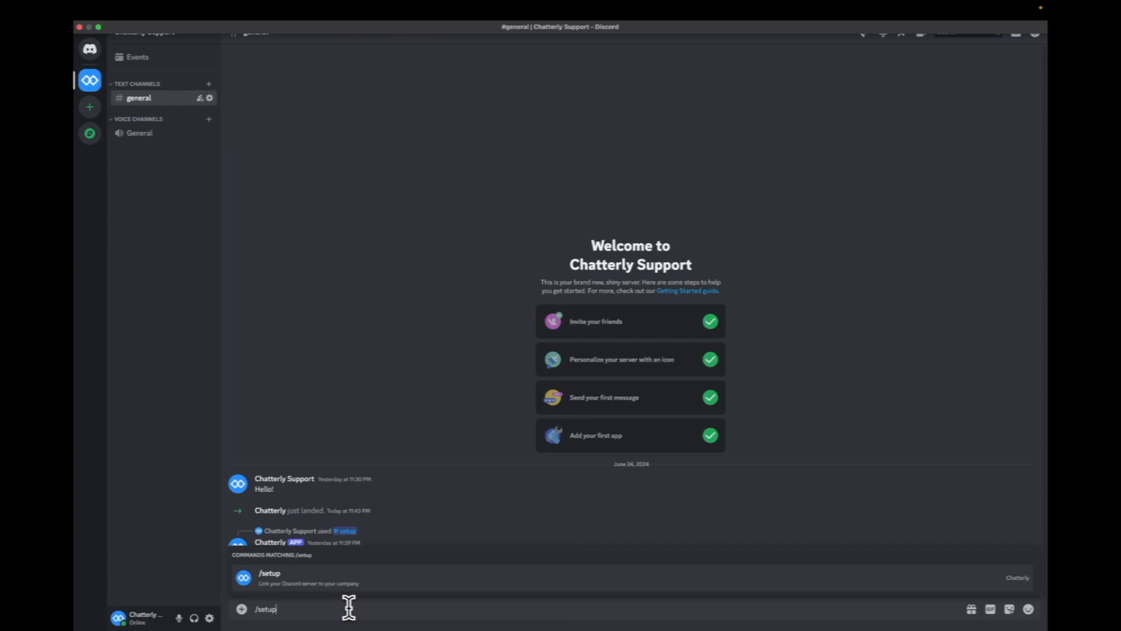
key(Return)
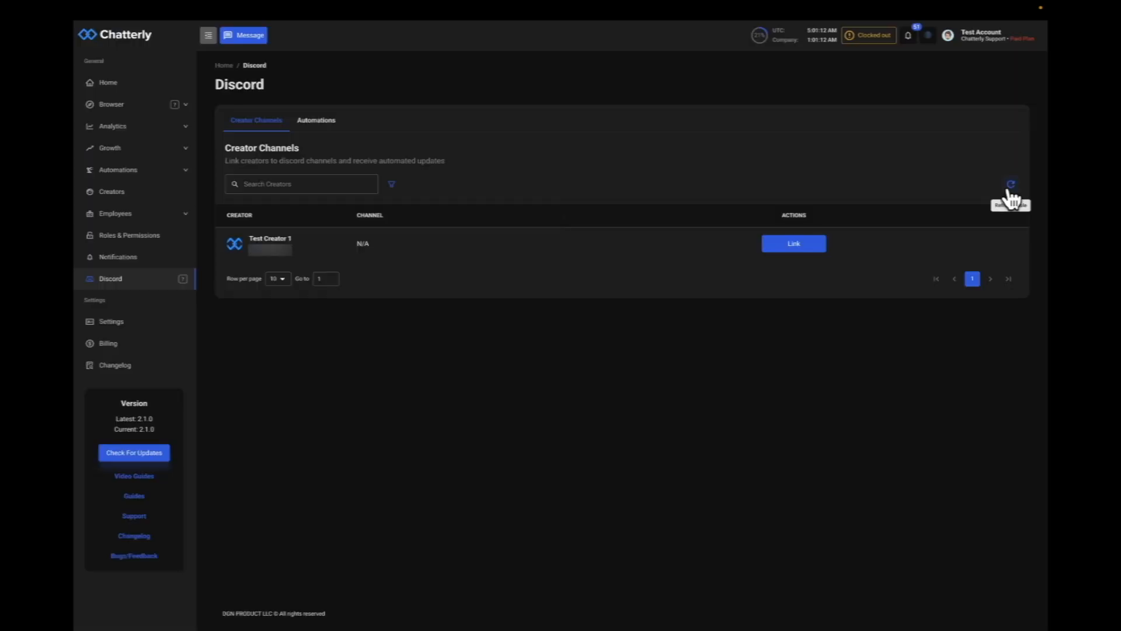
Open the Link Creator dialog for Test Creator 1 and expand its channel list
click(1008, 190)
click(816, 244)
click(557, 350)
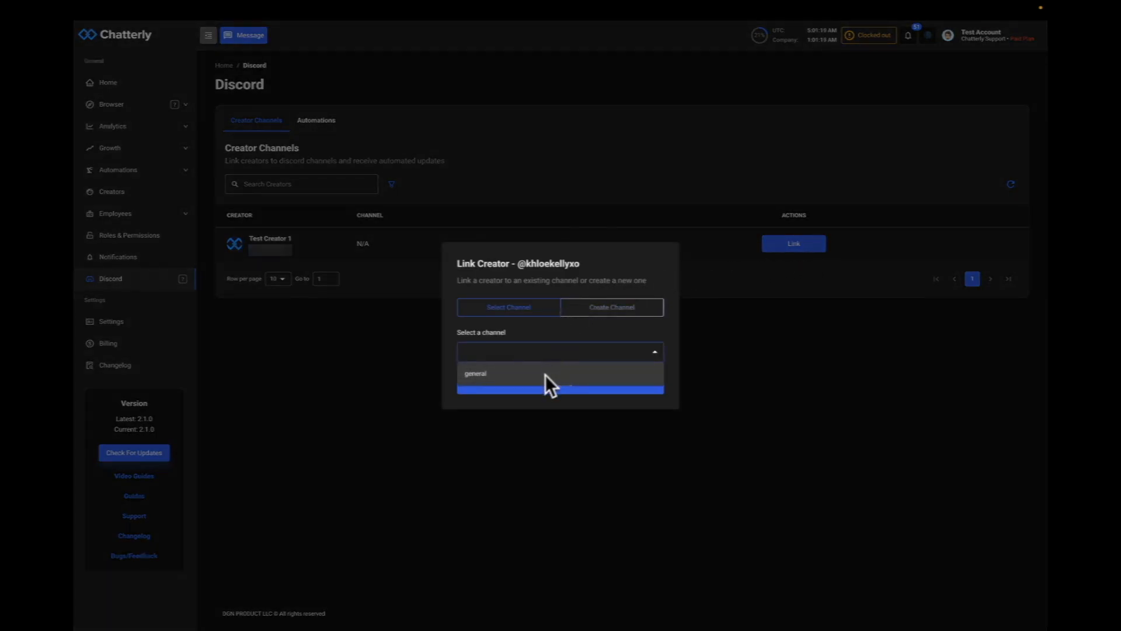
key(ctrl+Left)
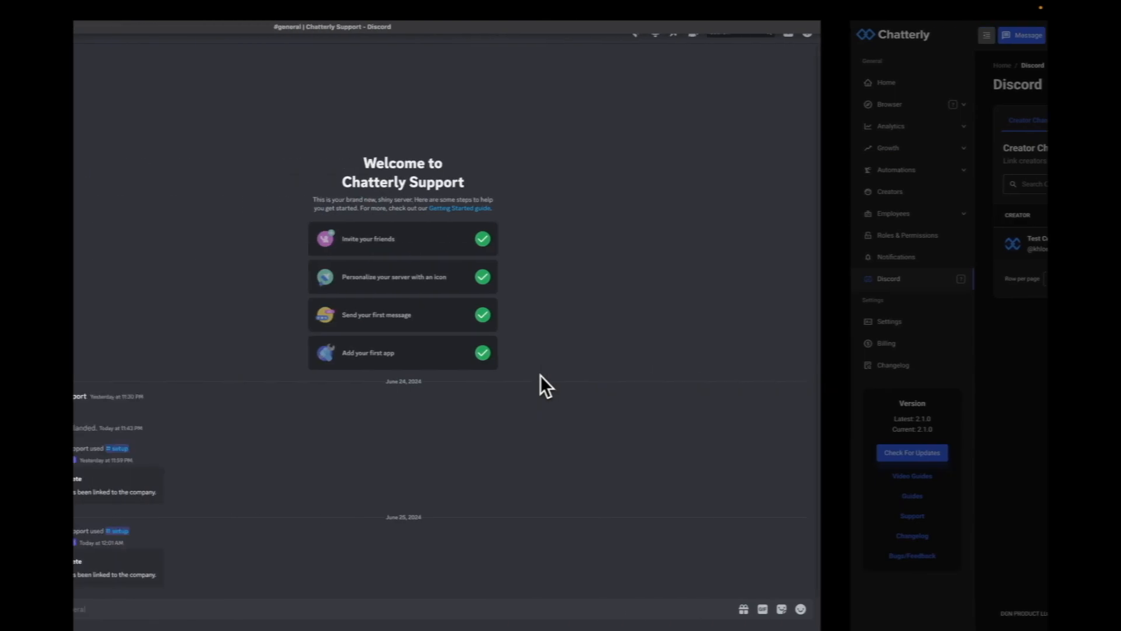
key(ctrl+Right)
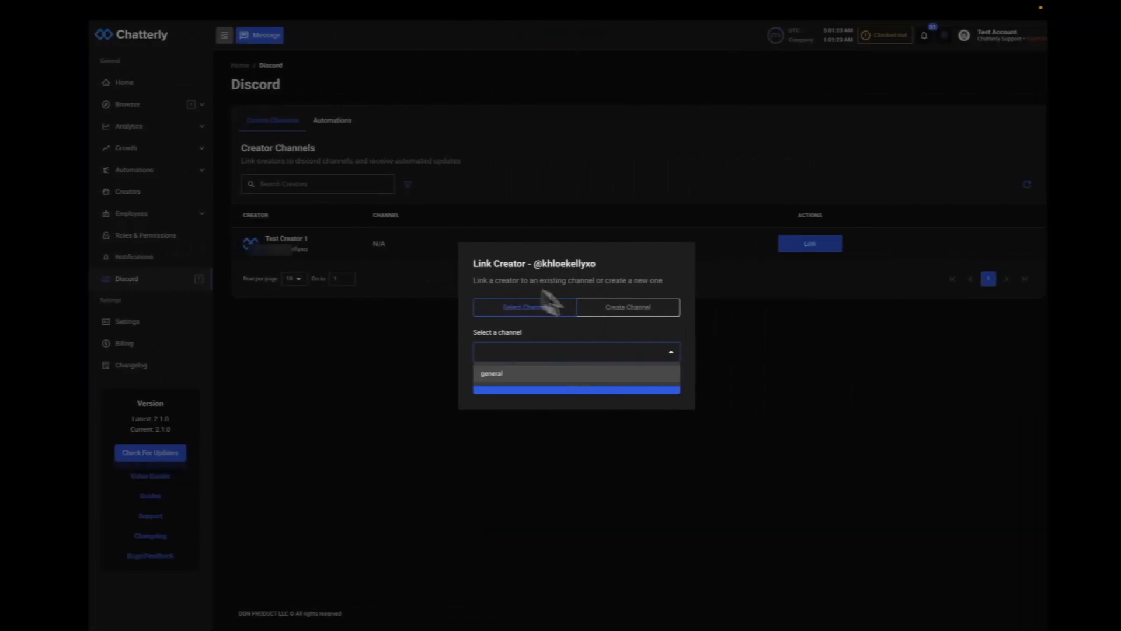
click(626, 311)
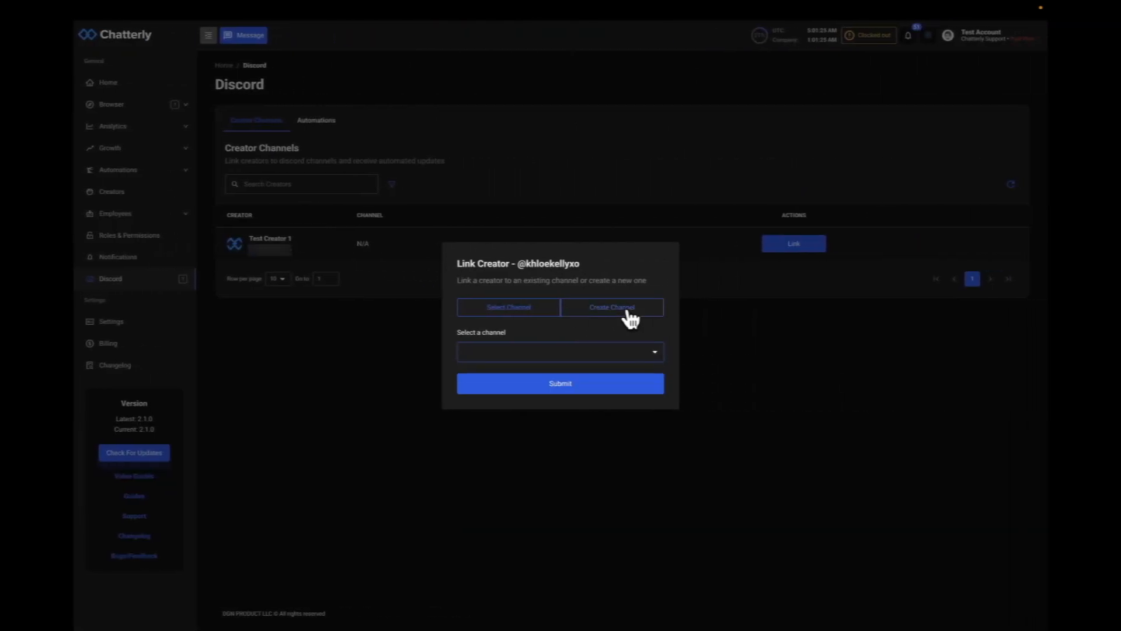
click(626, 316)
click(545, 331)
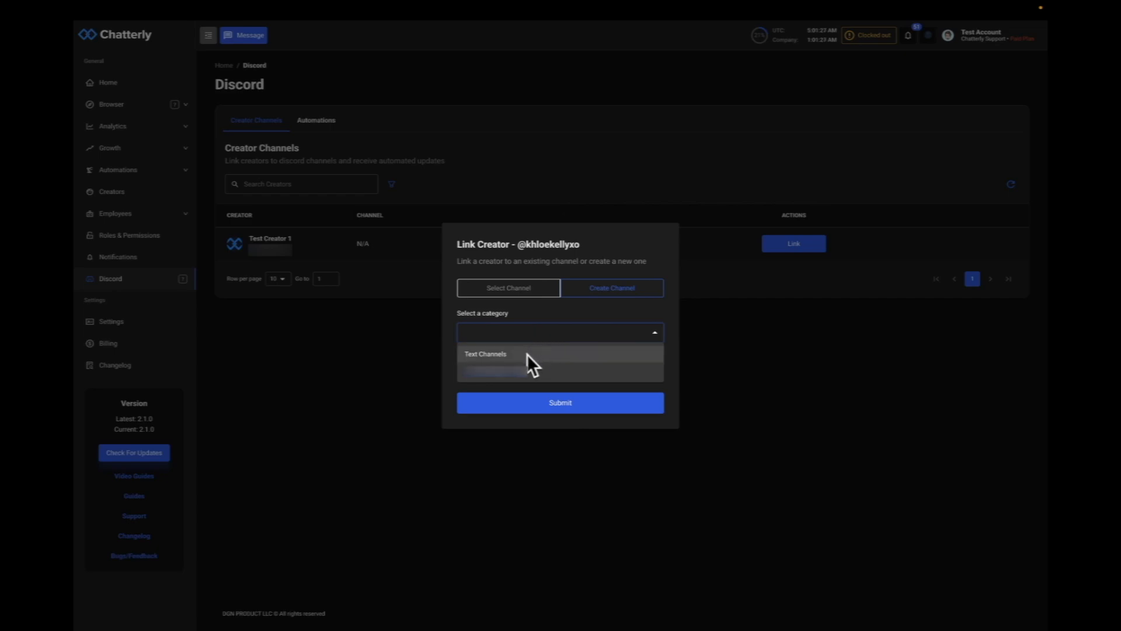
click(544, 341)
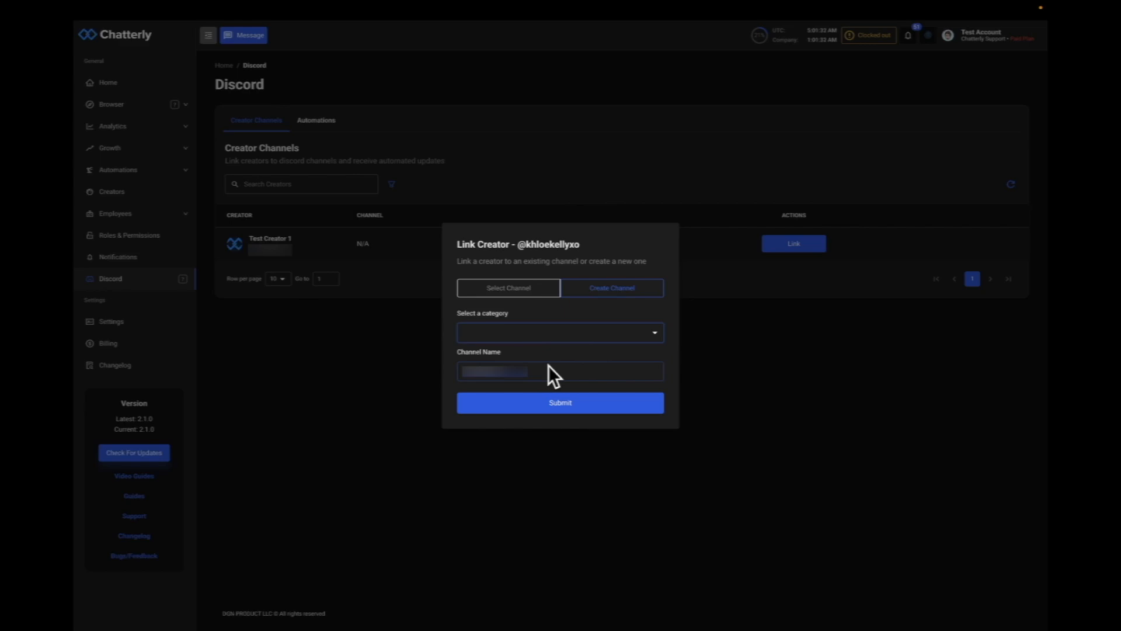
click(526, 291)
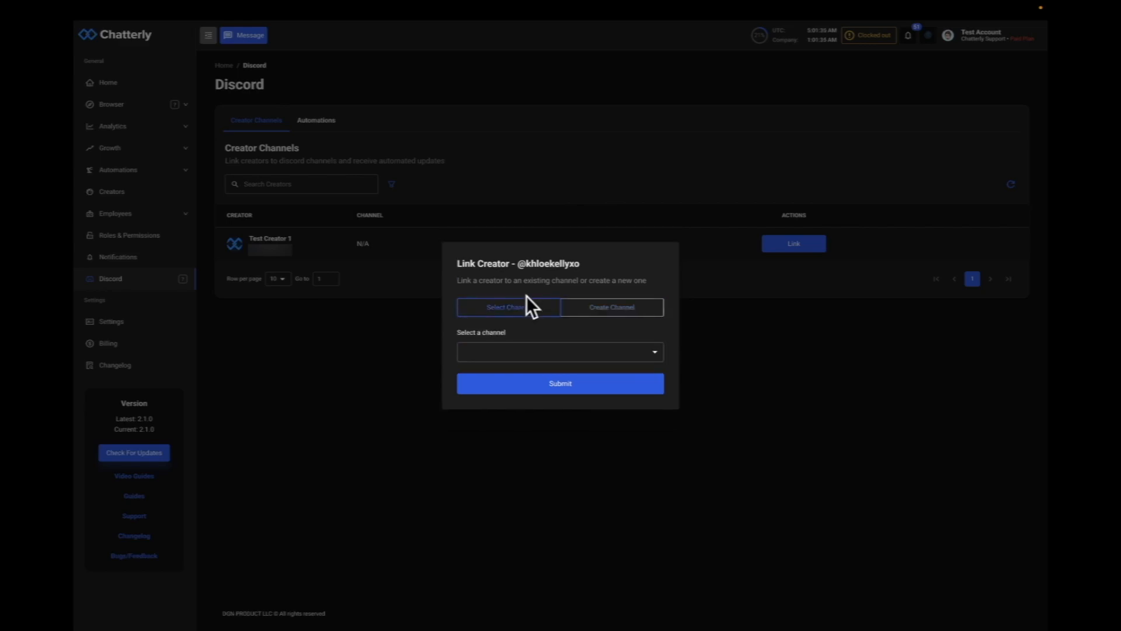
Link Test Creator 1 to the existing general channel and submit
click(527, 351)
click(524, 371)
click(533, 390)
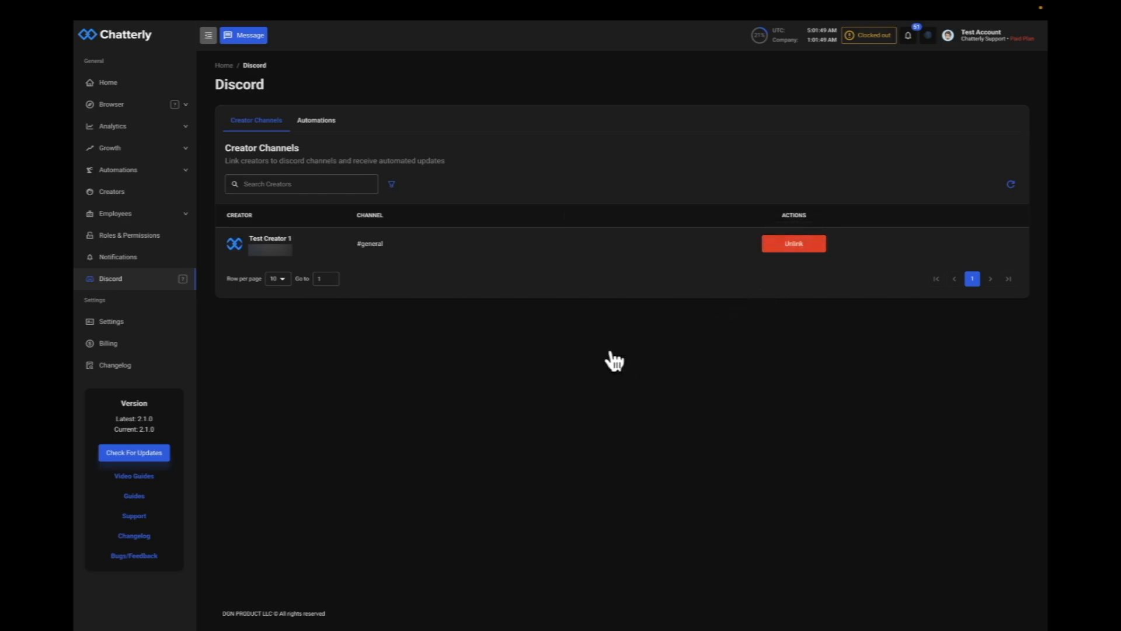
Try to enable the Sales Tracking automation with sending in the creator channel turned on
key(ctrl+Left)
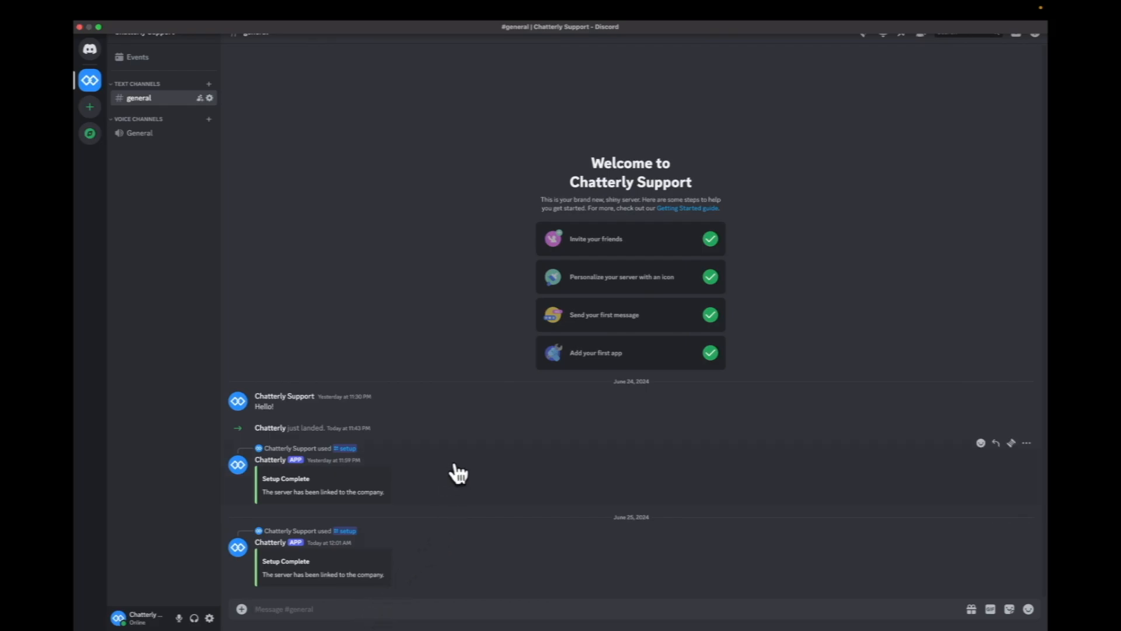
key(ctrl+Right)
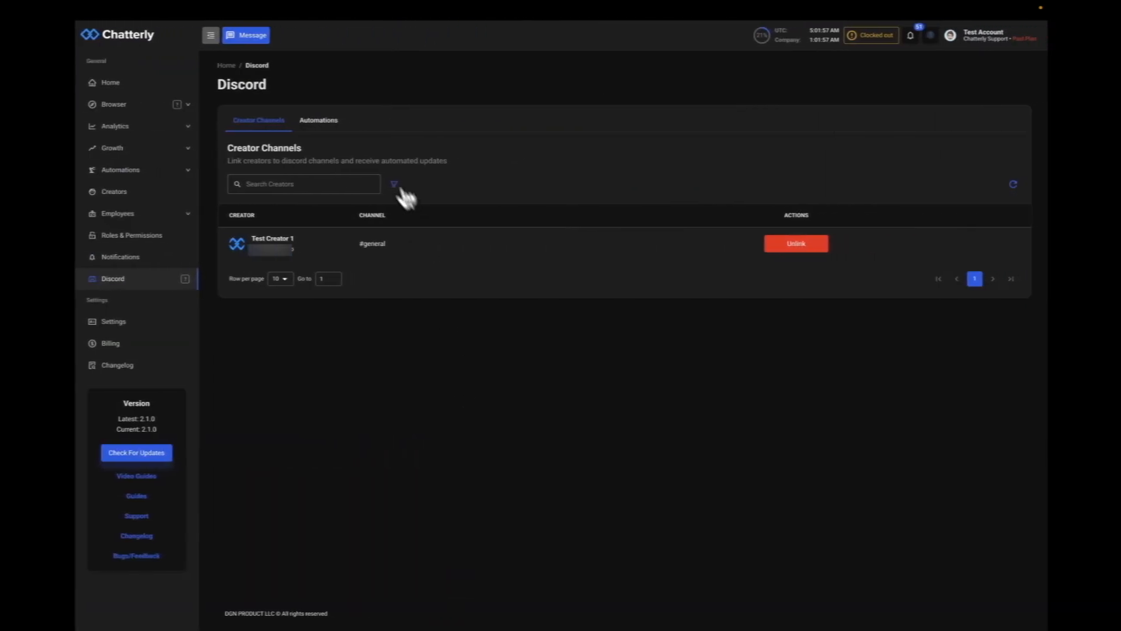
click(318, 121)
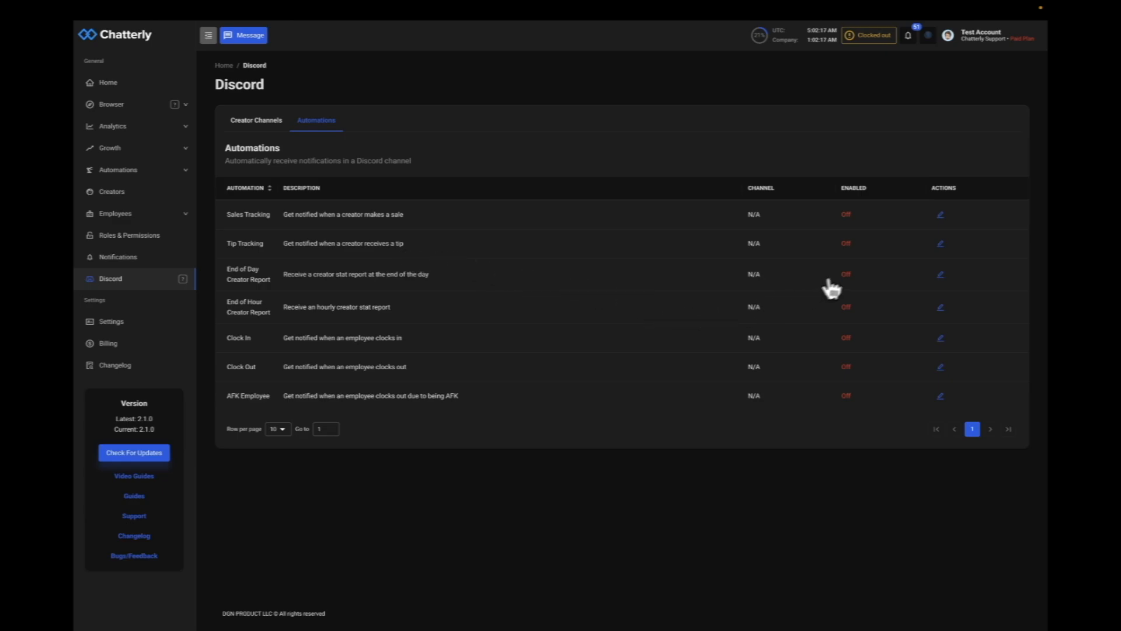
click(940, 215)
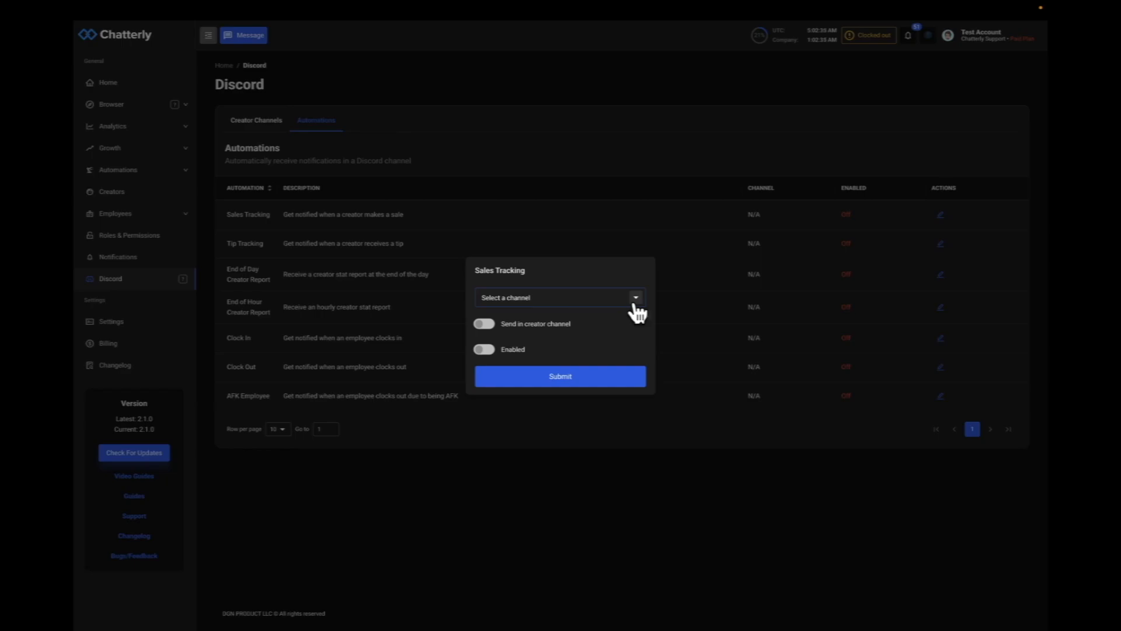
click(485, 325)
click(486, 350)
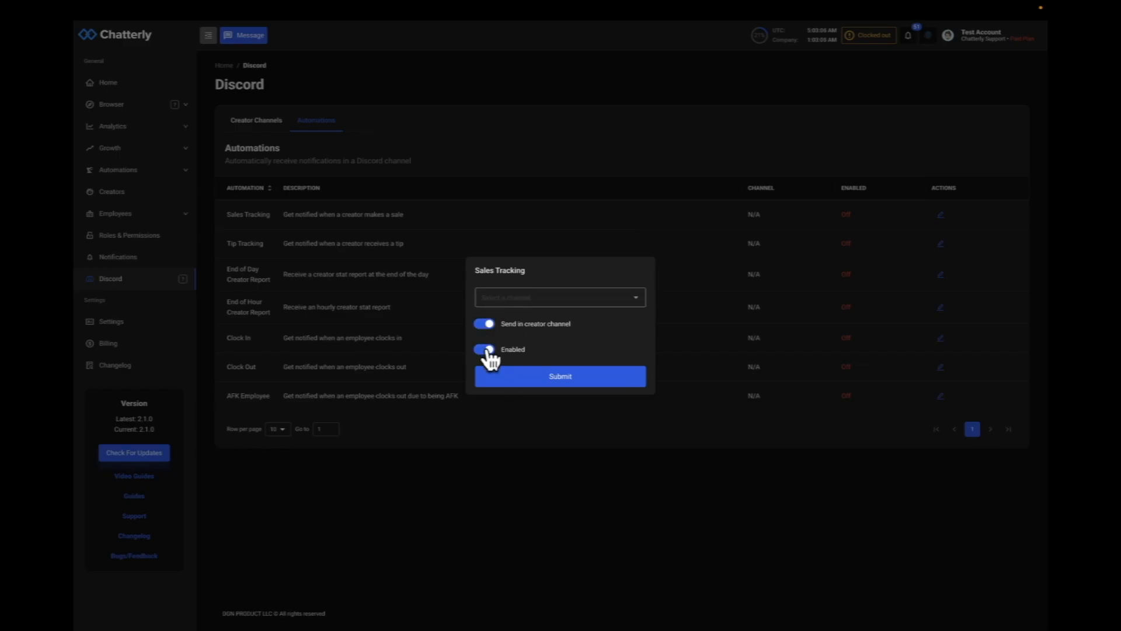
click(514, 380)
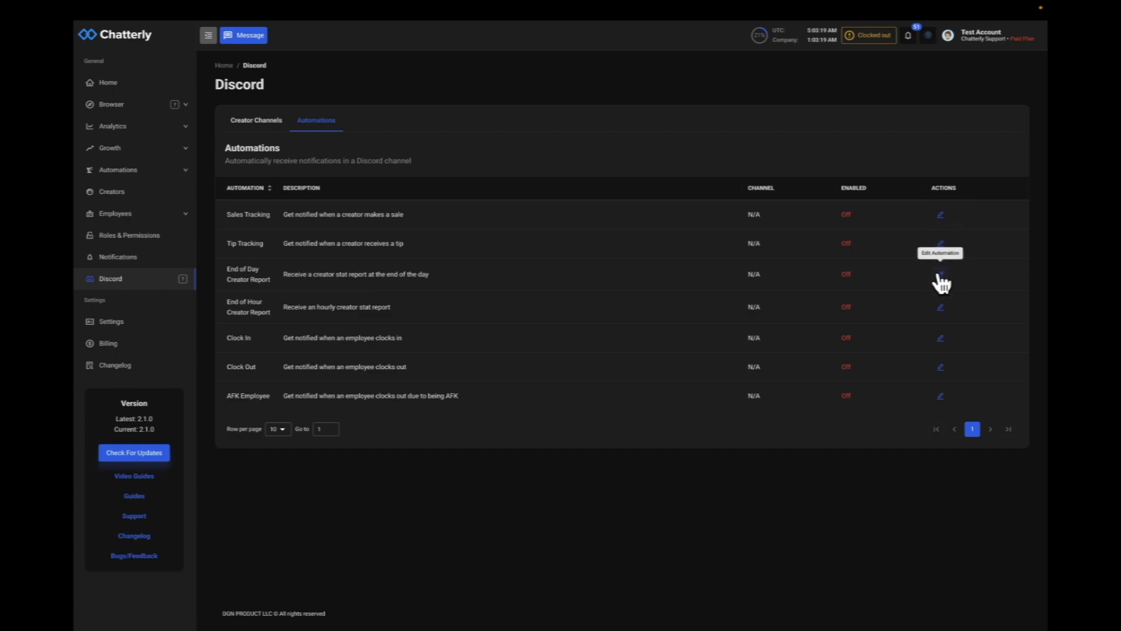
Enable the Clock In automation and set its channel to general
click(940, 337)
click(486, 337)
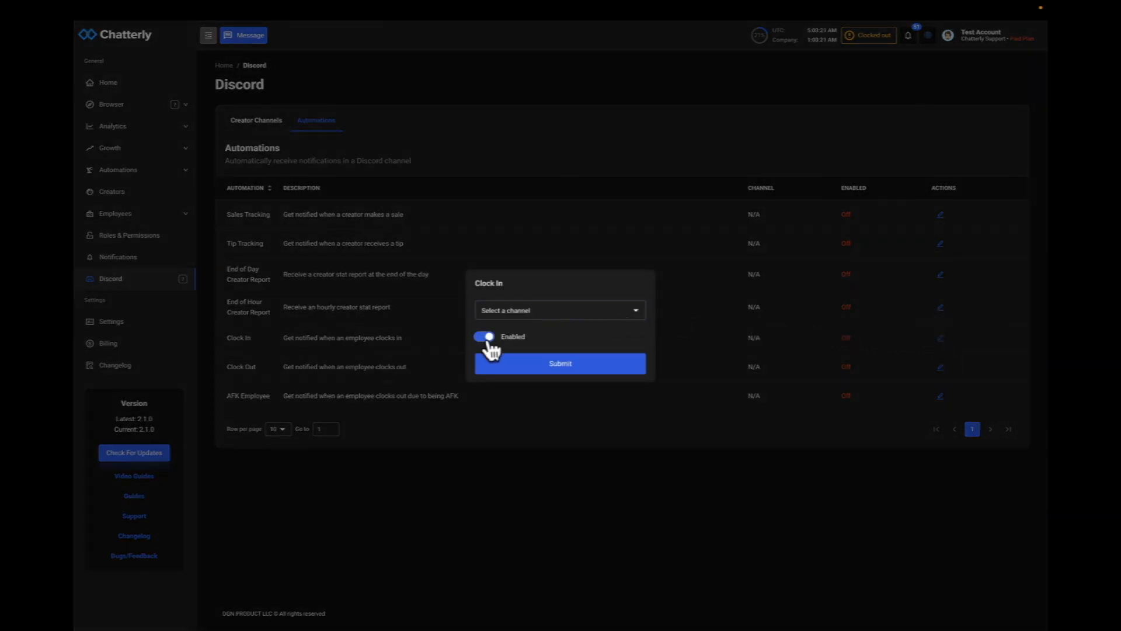
click(520, 312)
click(537, 328)
click(538, 357)
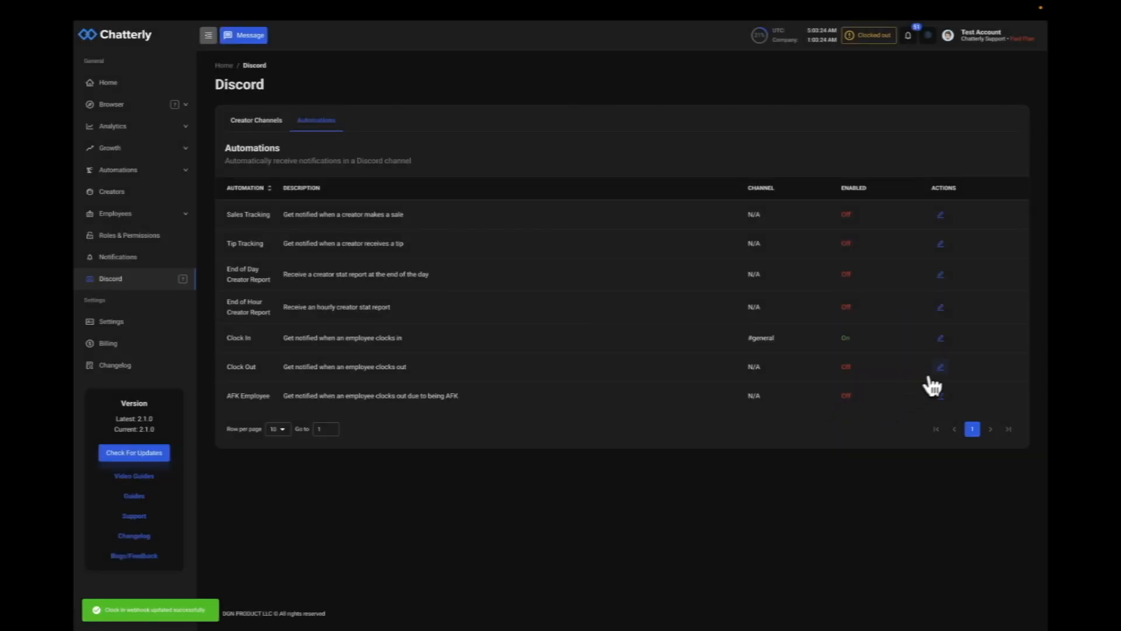
Enable the Clock Out automation and set its channel to general
click(941, 367)
click(584, 311)
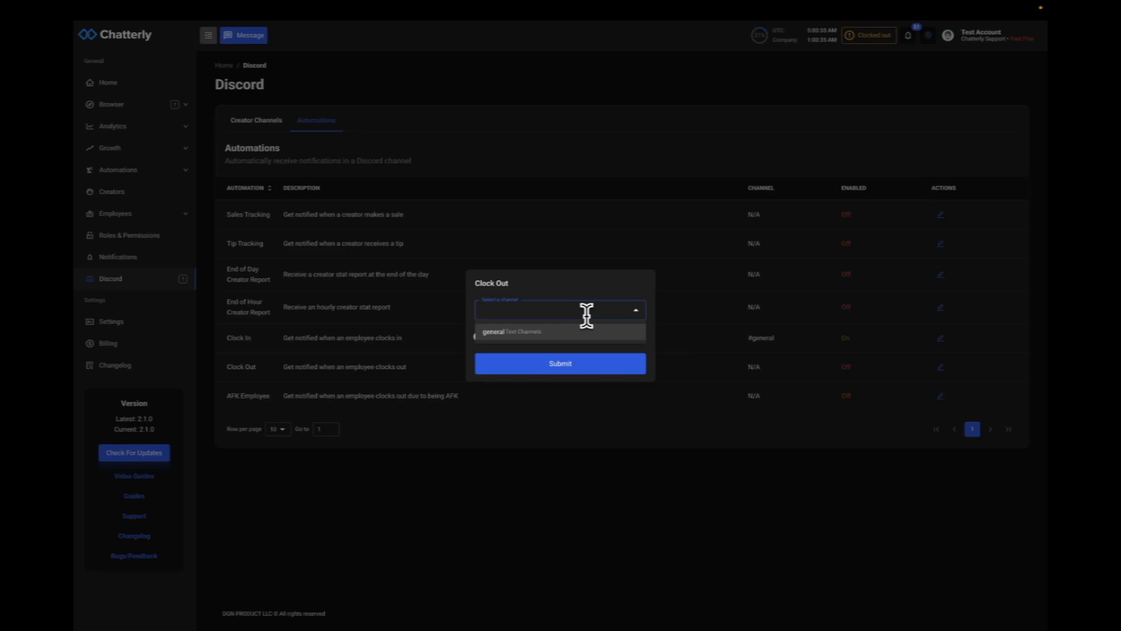
click(571, 332)
click(485, 337)
click(528, 369)
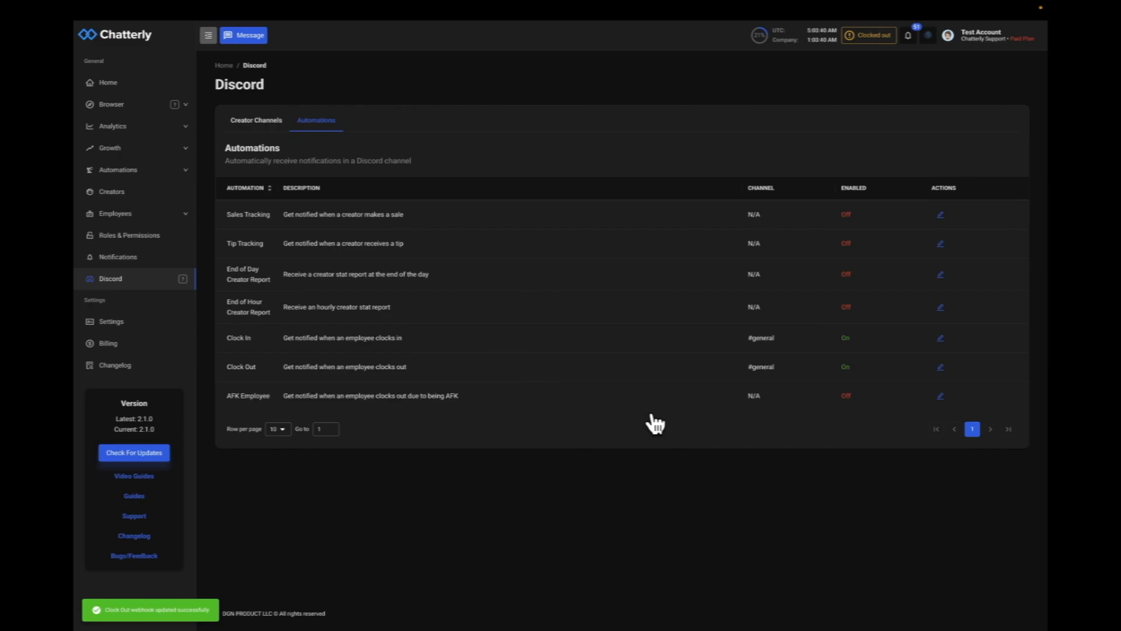
key(ctrl+Left)
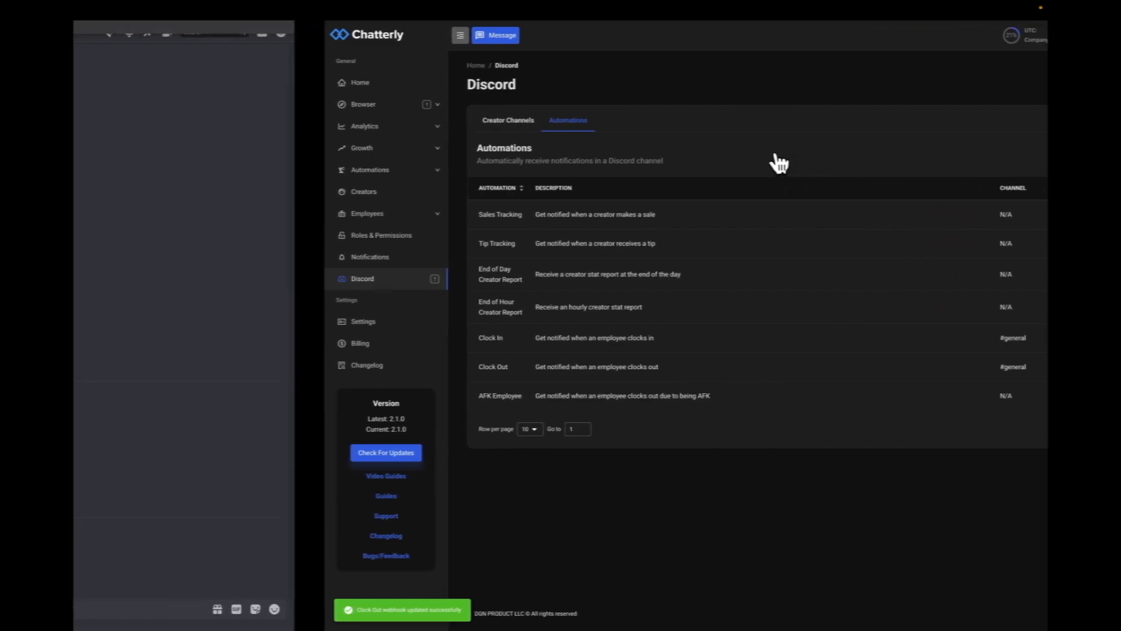
key(ctrl+Right)
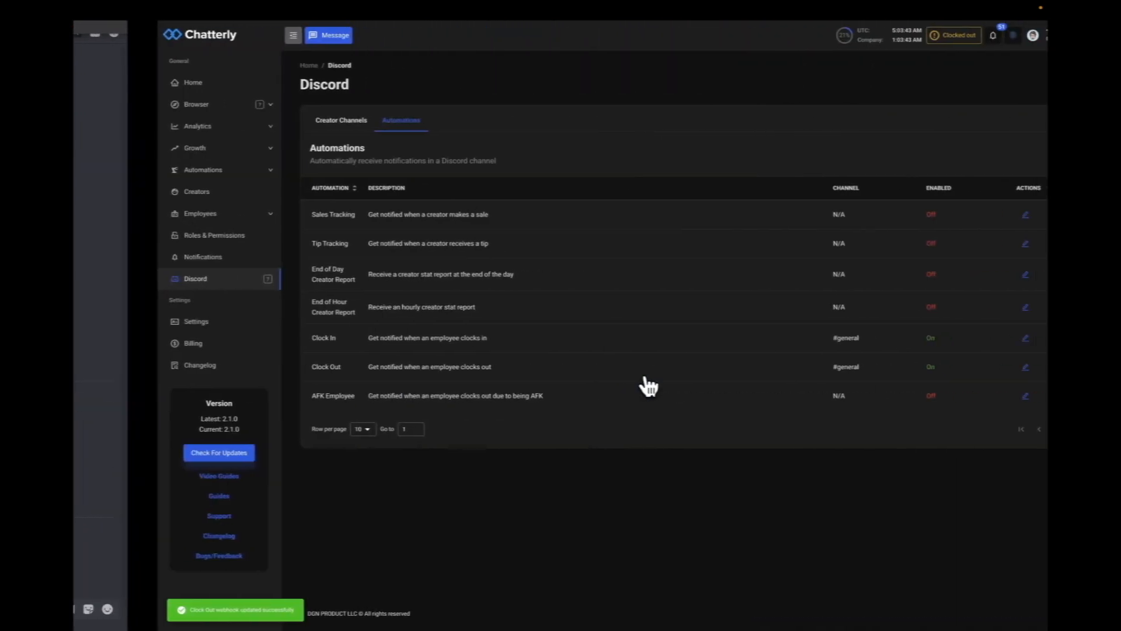
Clock in as the employee and switch to Discord to check the clock-in notification in the general channel
click(869, 37)
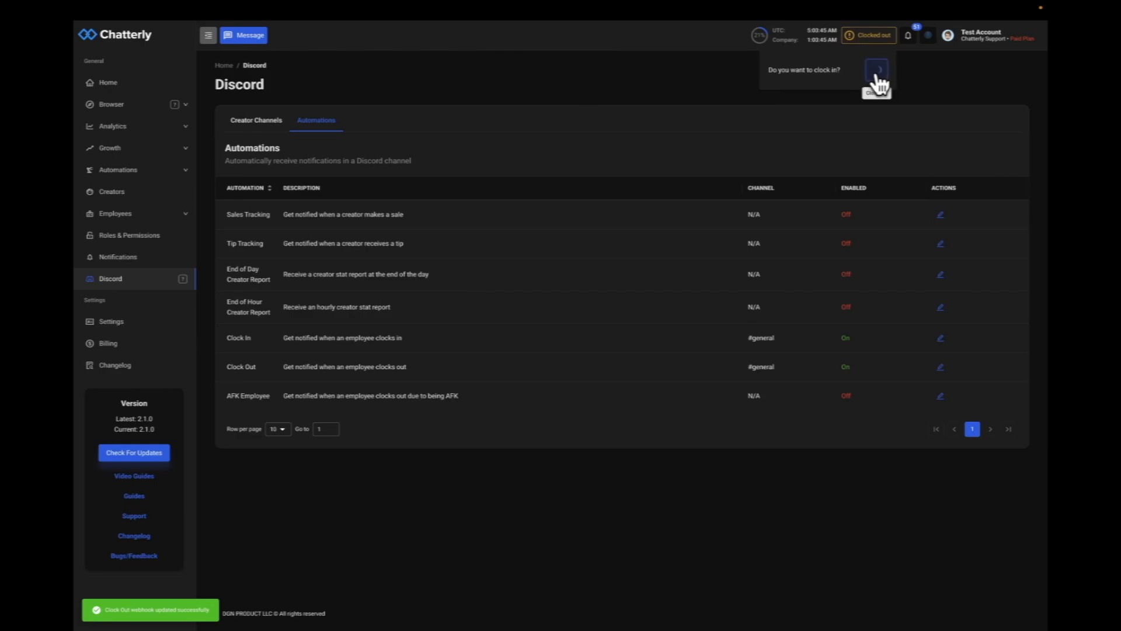
click(876, 82)
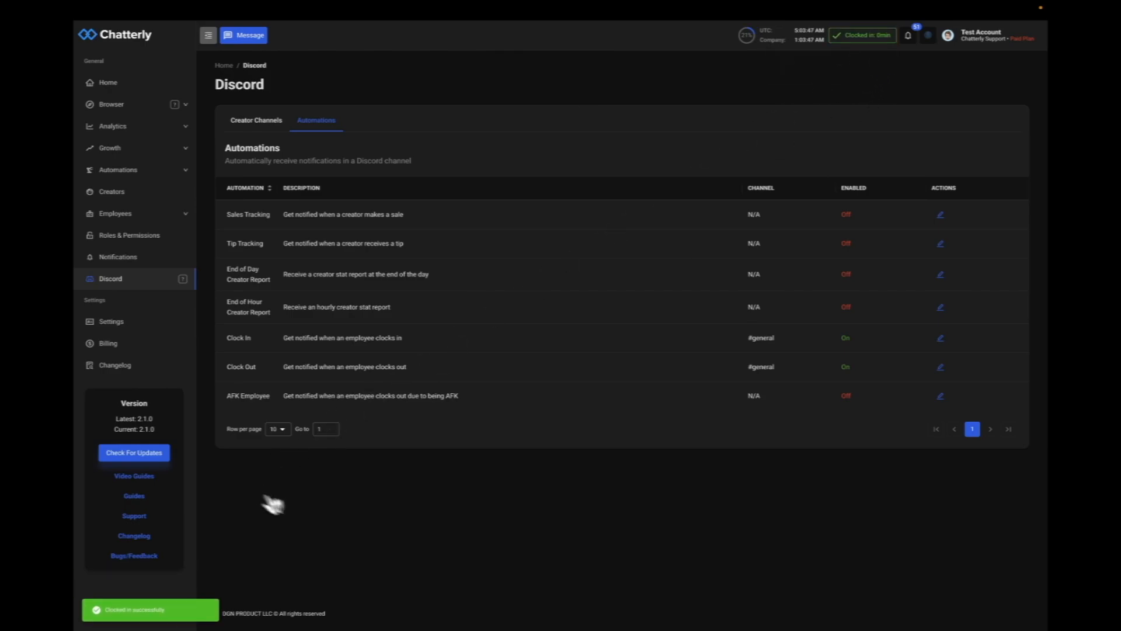
key(ctrl+Left)
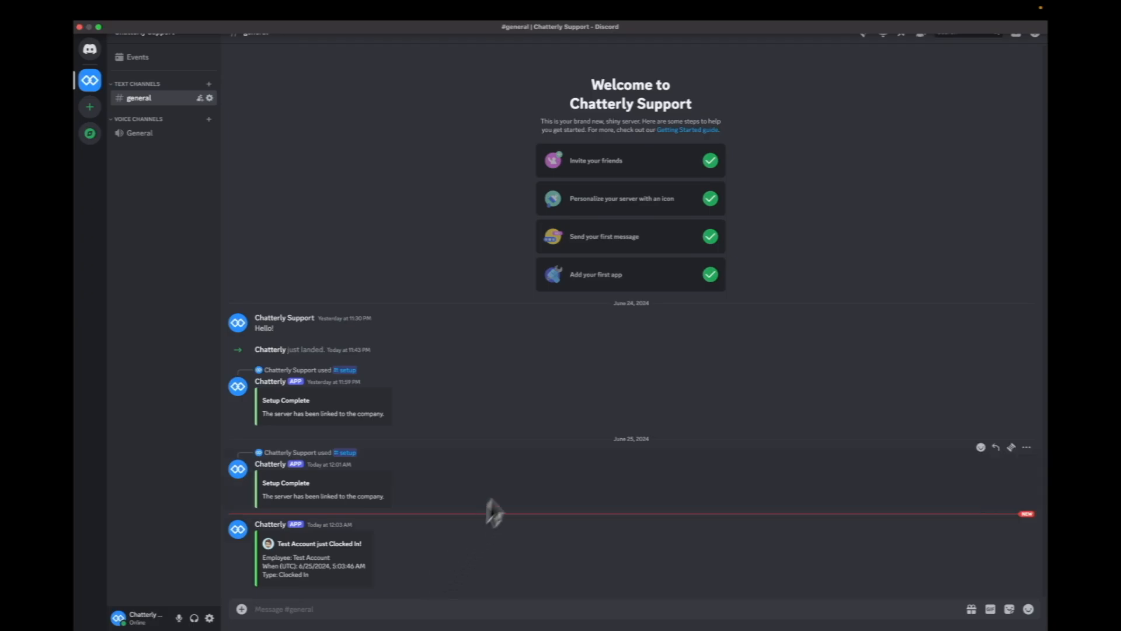
Clock out as the employee and switch to Discord to check the clock-out notification in the general channel
key(ctrl+Right)
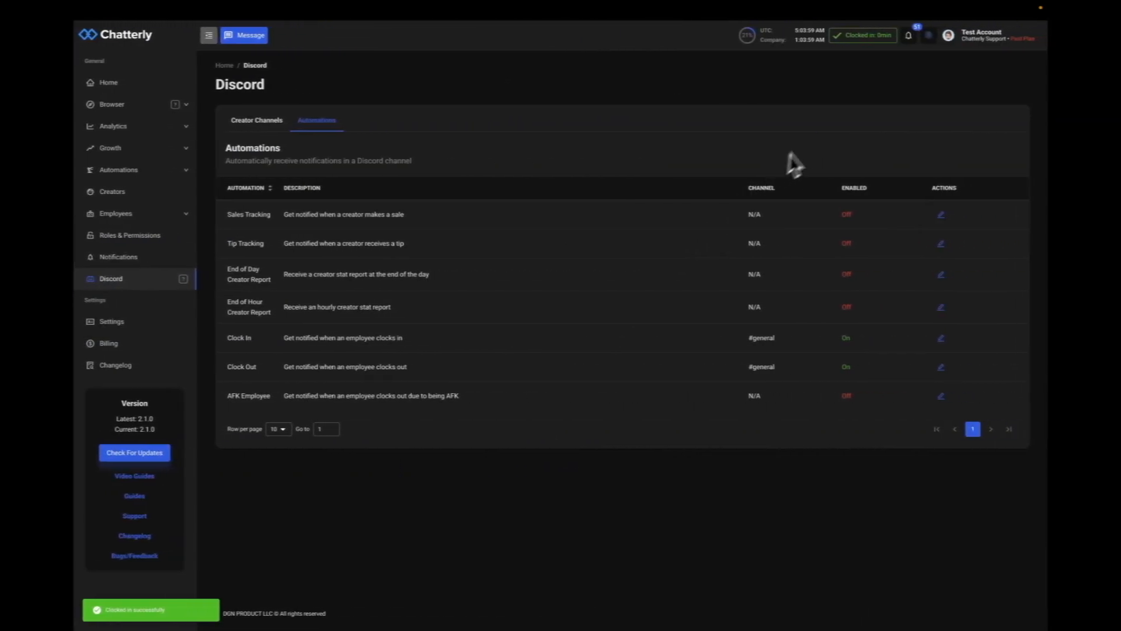
click(873, 36)
click(878, 70)
key(ctrl+Left)
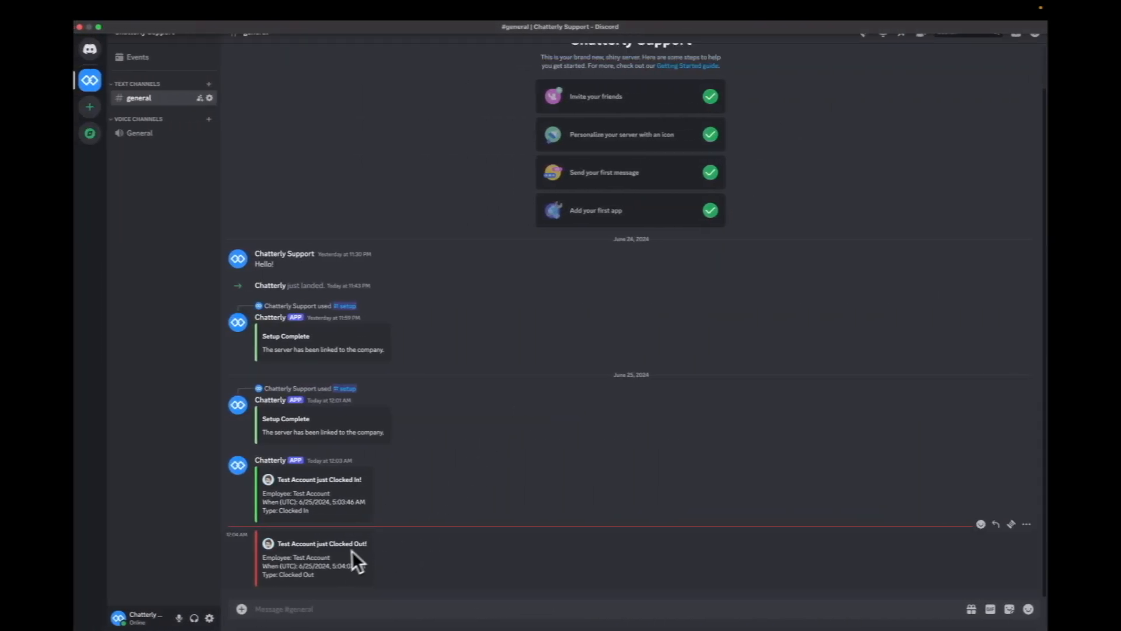
Enable the AFK Employee automation and set its channel to general
key(ctrl+Right)
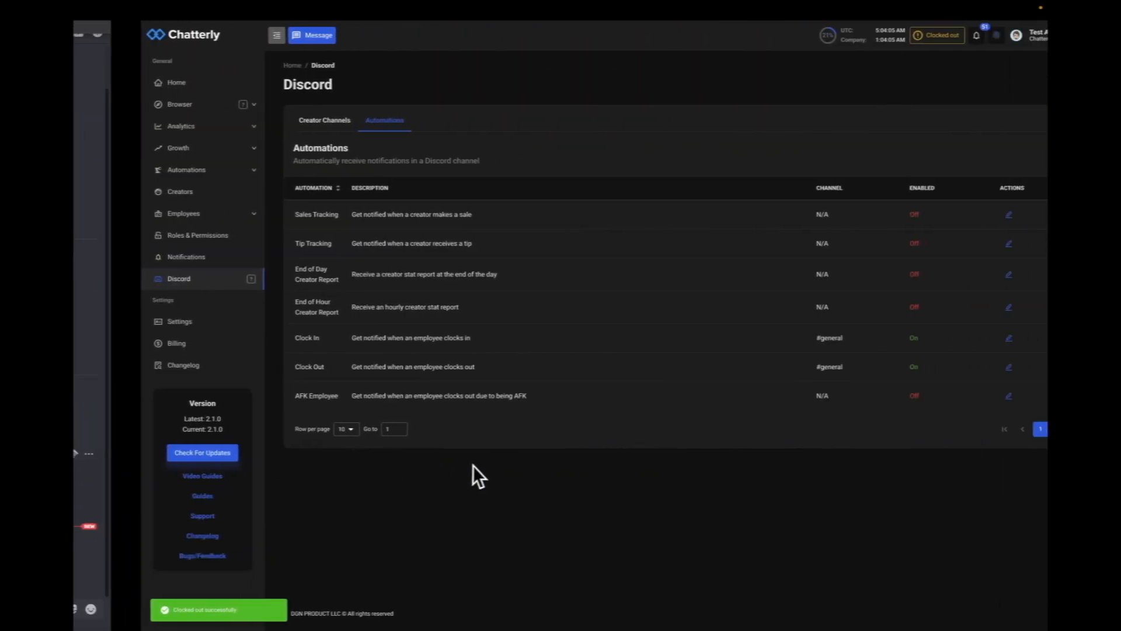
key(ctrl+Left)
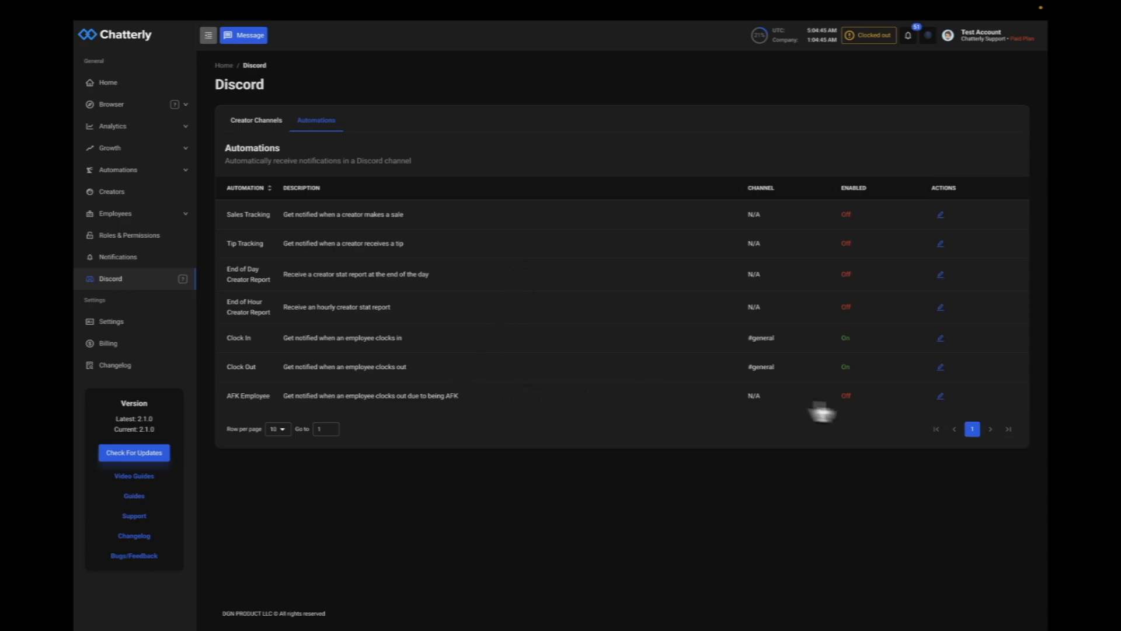
click(941, 399)
click(602, 312)
click(517, 327)
click(489, 337)
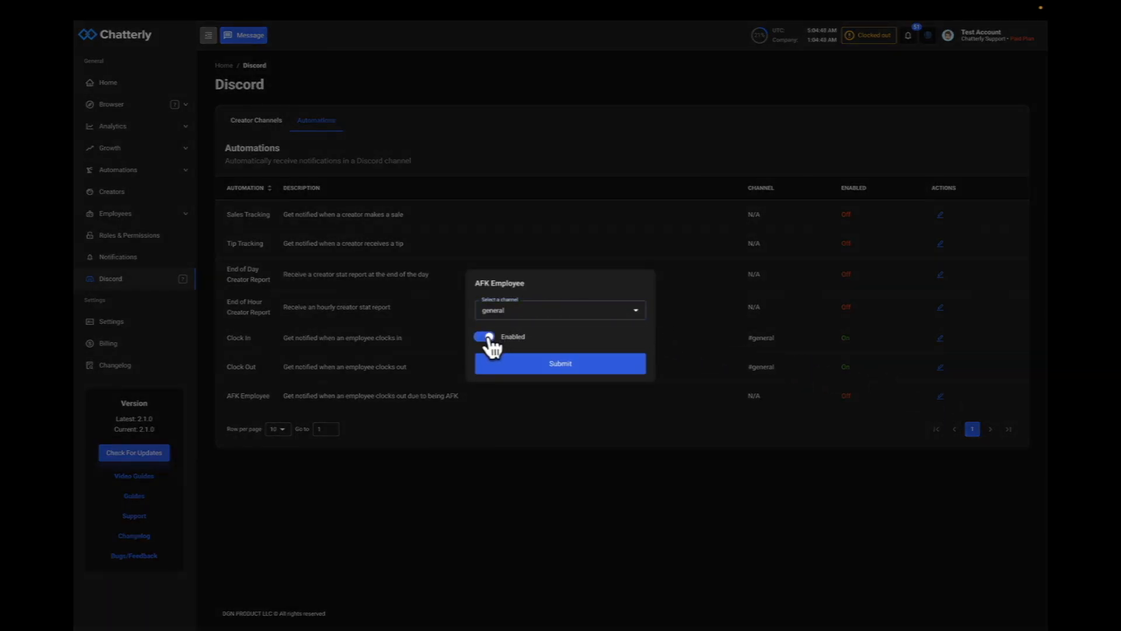
click(554, 372)
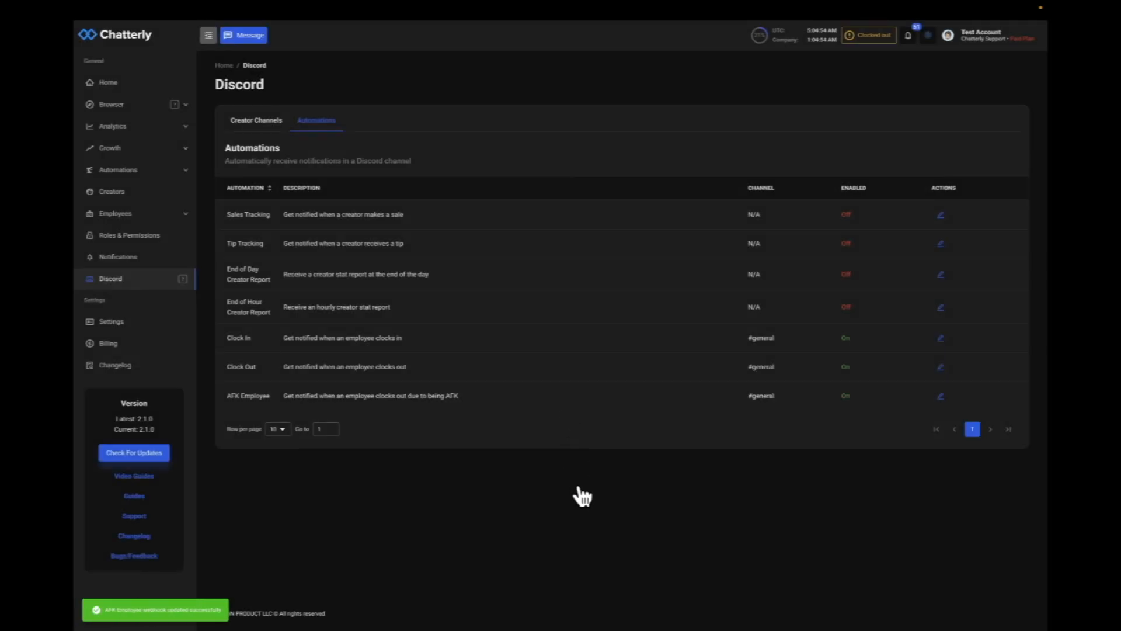
Switch to Discord and review the notifications posted in the general channel
key(ctrl+Left)
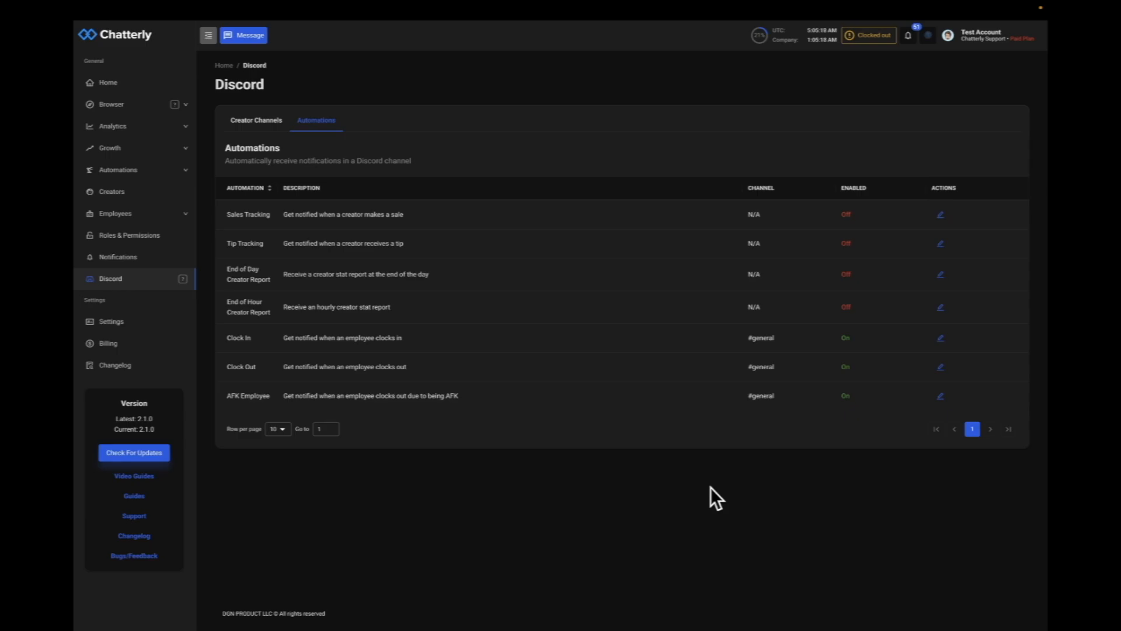
key(ctrl+Left)
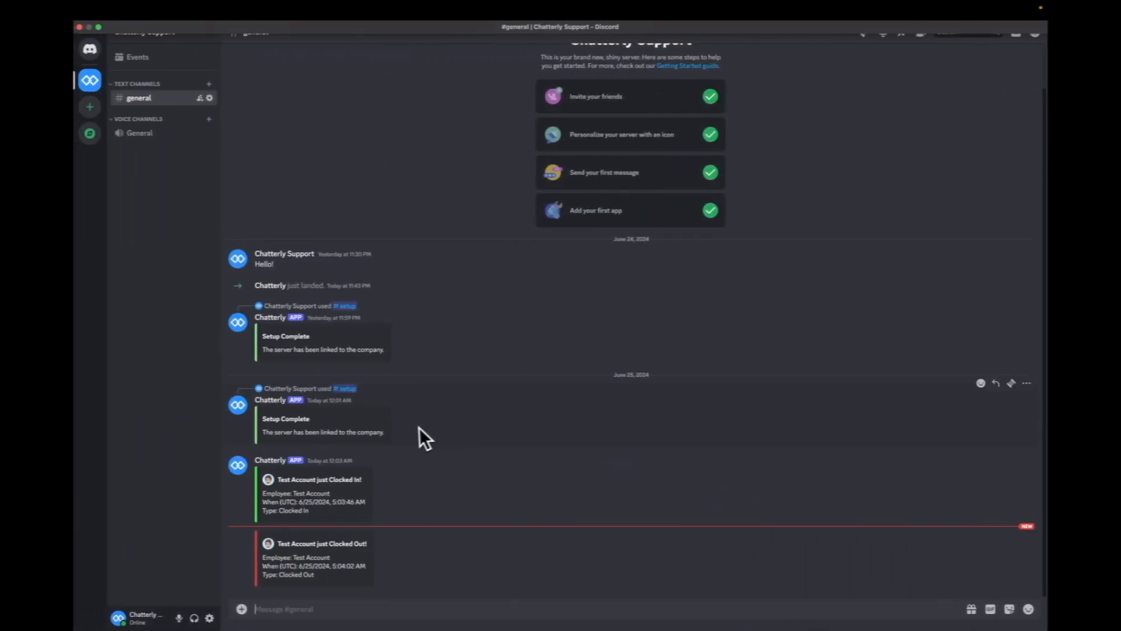